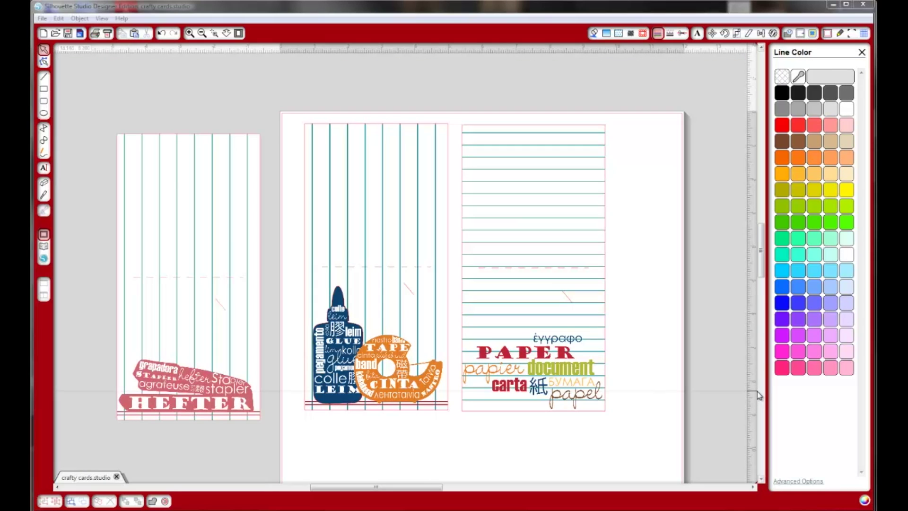
- Draw a tall rectangle beside the ruled PAPER card and widen it to about 1.76 by 10.37 in
{"action": "left_click_drag", "start_coordinate": [758, 395], "coordinate": [758, 394]}
{"action": "left_click", "coordinate": [43, 90]}
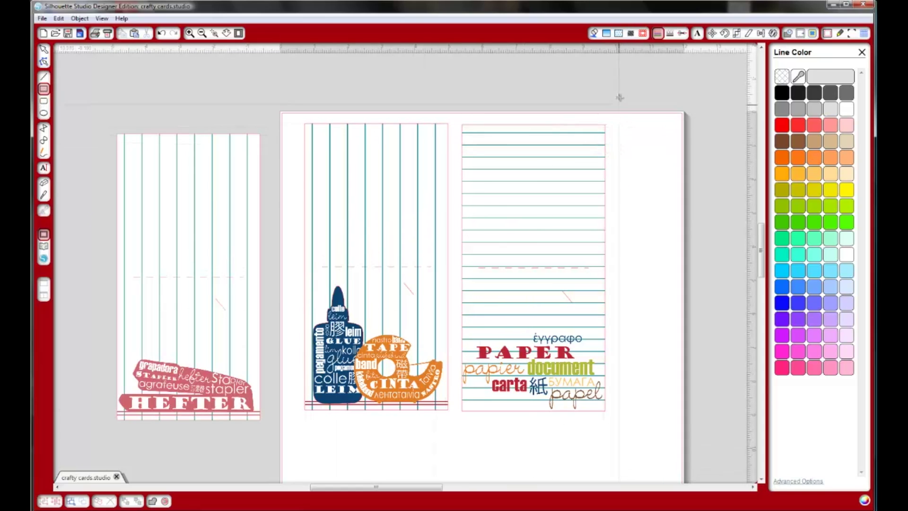
{"action": "left_click_drag", "start_coordinate": [621, 132], "coordinate": [663, 451]}
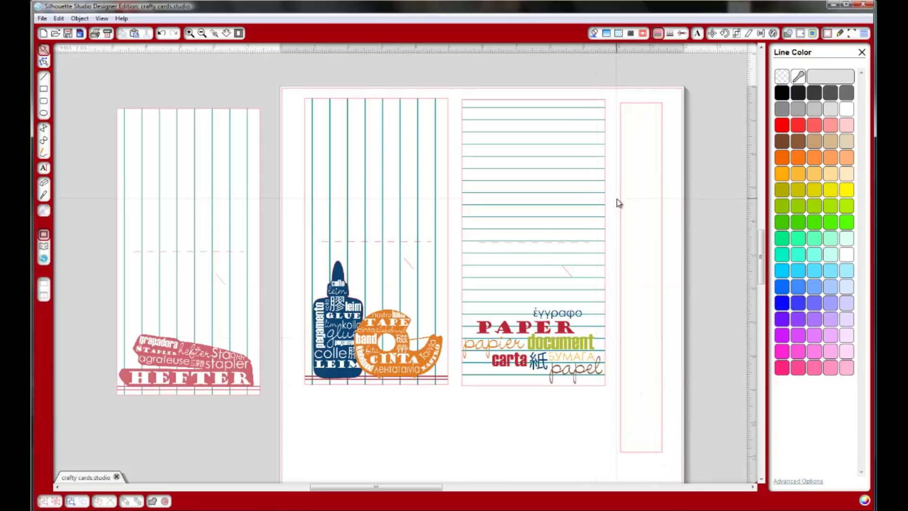
{"action": "left_click", "coordinate": [623, 179]}
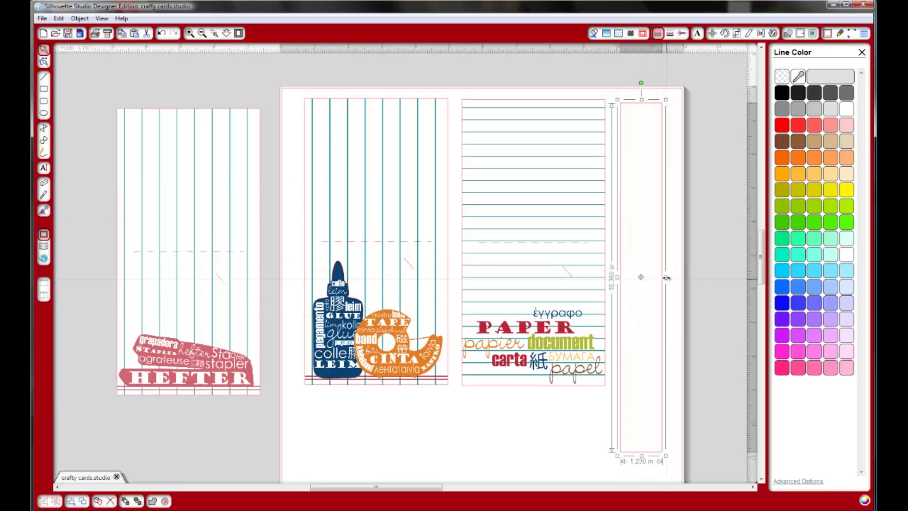
{"action": "mouse_move", "coordinate": [681, 273]}
{"action": "left_mouse_down"}
{"action": "mouse_move", "coordinate": [729, 277]}
{"action": "mouse_move", "coordinate": [682, 277]}
{"action": "left_mouse_up"}
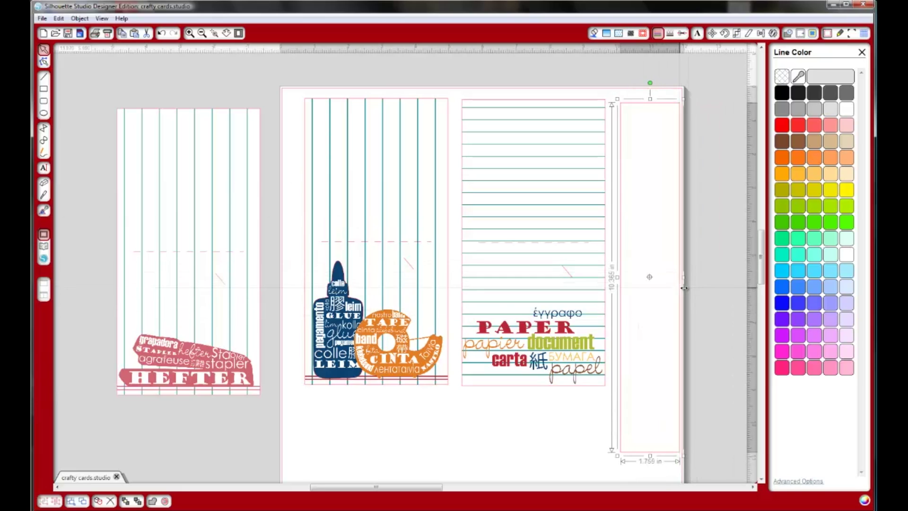
- Scale the new rectangle to 4.25 in wide by 8.5 in high and move it clear of the PAPER card
{"action": "left_click", "coordinate": [762, 35]}
{"action": "left_click", "coordinate": [747, 35]}
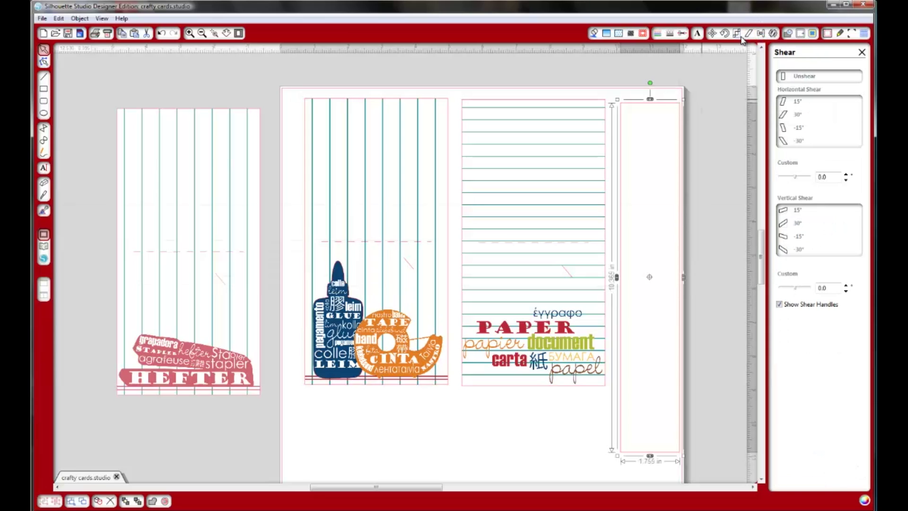
{"action": "left_click", "coordinate": [738, 34]}
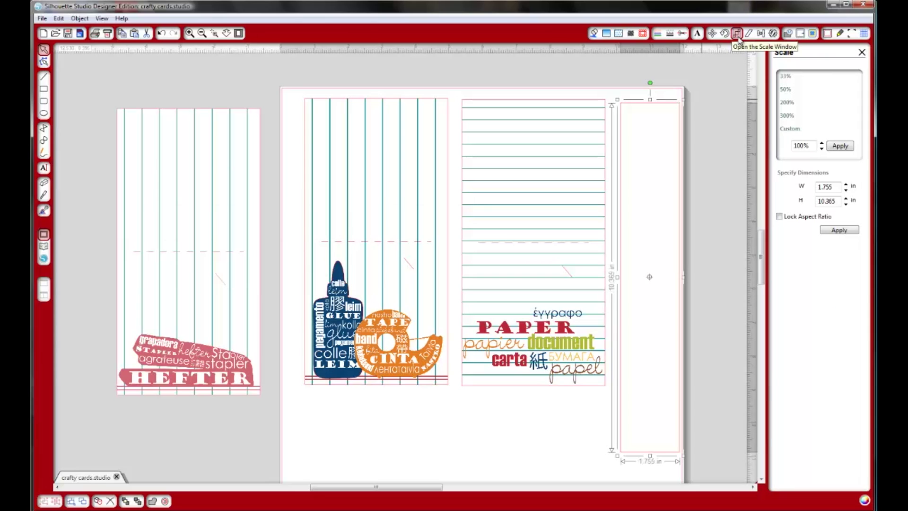
{"action": "double_click", "coordinate": [836, 187]}
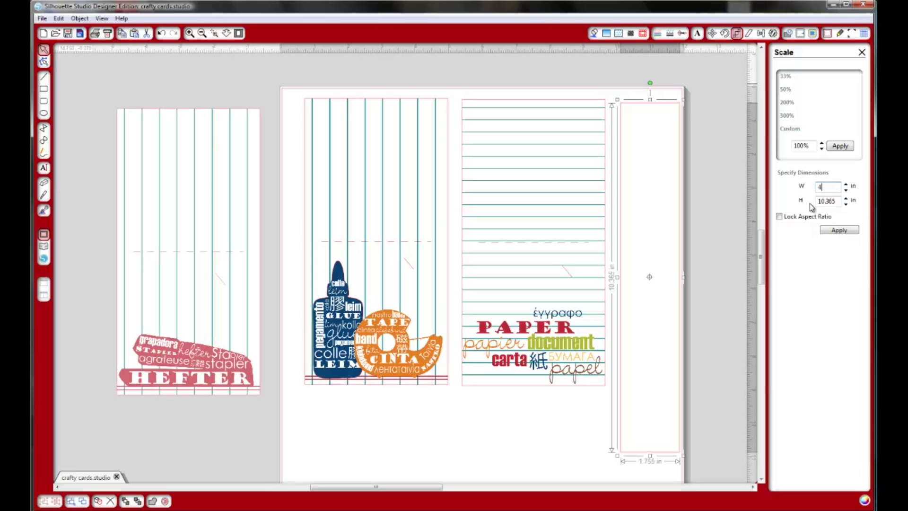
{"action": "key", "text": "Tab"}
{"action": "type", "text": "8"}
{"action": "key", "text": "Return"}
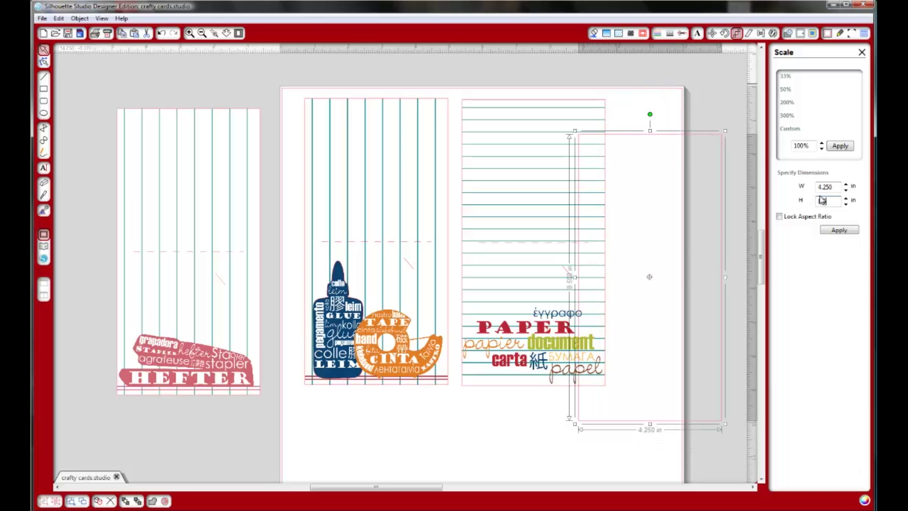
{"action": "left_click", "coordinate": [674, 118]}
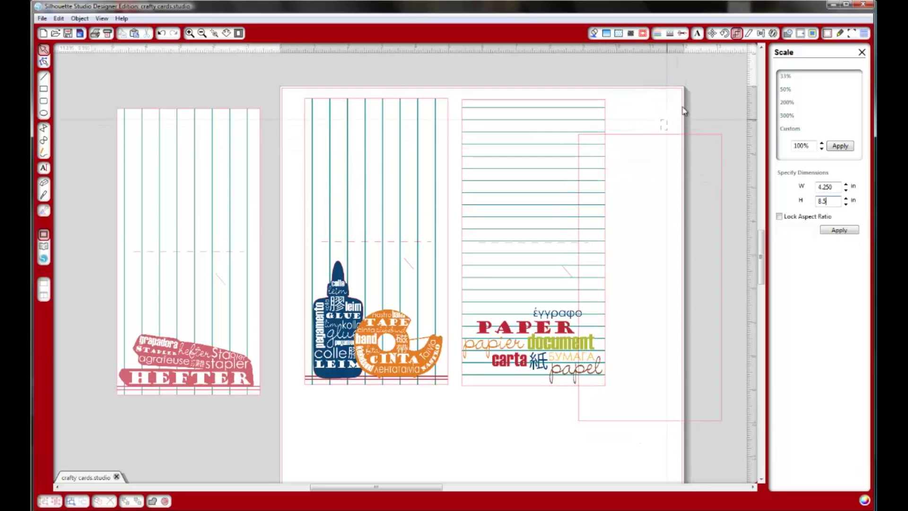
{"action": "left_click_drag", "start_coordinate": [660, 140], "coordinate": [704, 105]}
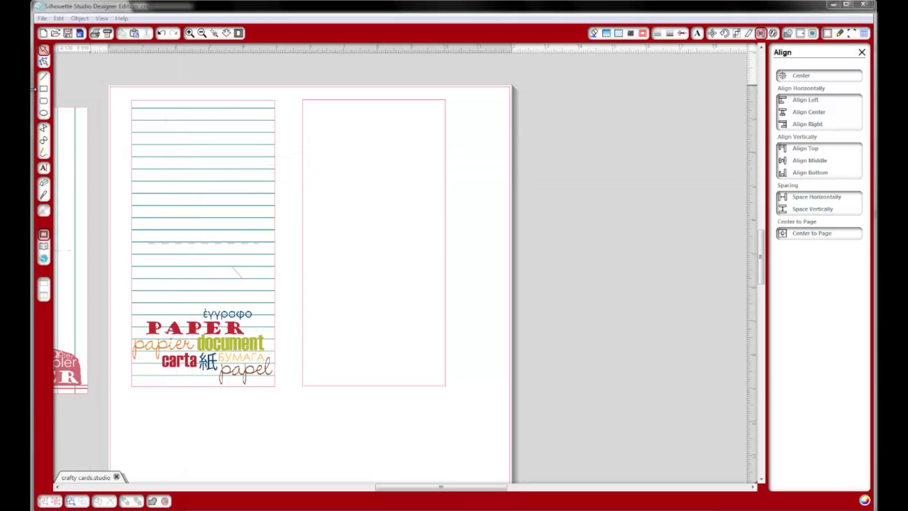
- Draw a straight horizontal line about 3.27 in long and move it to the middle of the blank card rectangle
{"action": "left_click", "coordinate": [43, 77]}
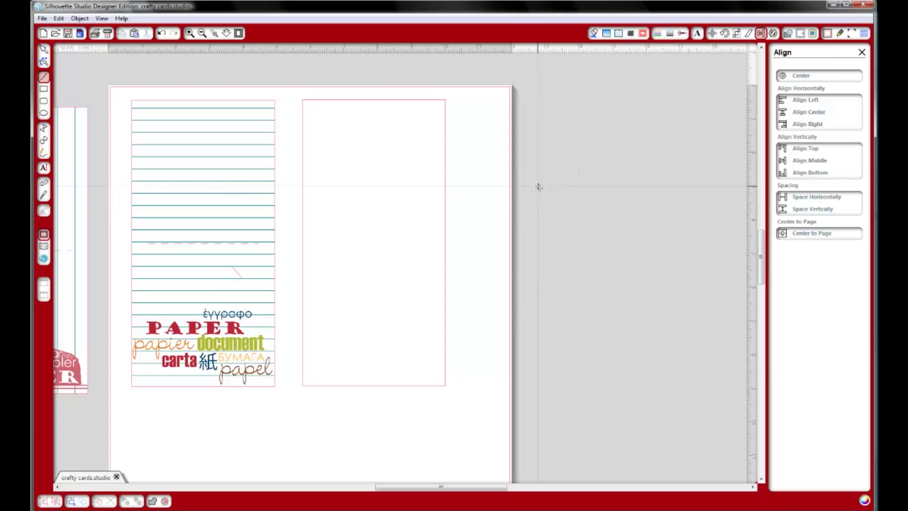
{"action": "left_click_drag", "start_coordinate": [539, 186], "coordinate": [648, 186]}
{"action": "mouse_move", "coordinate": [585, 193]}
{"action": "left_mouse_down"}
{"action": "mouse_move", "coordinate": [377, 192]}
{"action": "mouse_move", "coordinate": [369, 249]}
{"action": "mouse_move", "coordinate": [363, 245]}
{"action": "left_mouse_up"}
{"action": "left_click", "coordinate": [459, 213]}
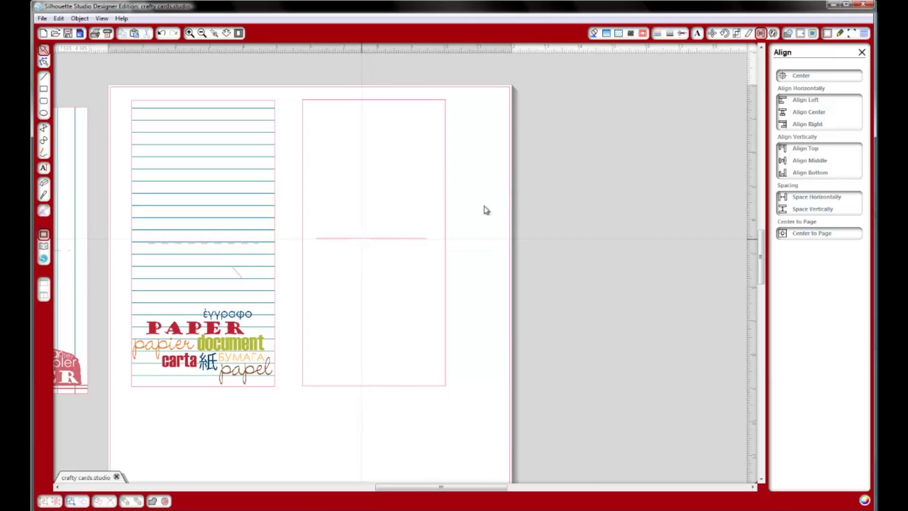
- Draw a slanted line about 2.7 in wide above the ruled PAPER card, and delete it
{"action": "left_click", "coordinate": [43, 77]}
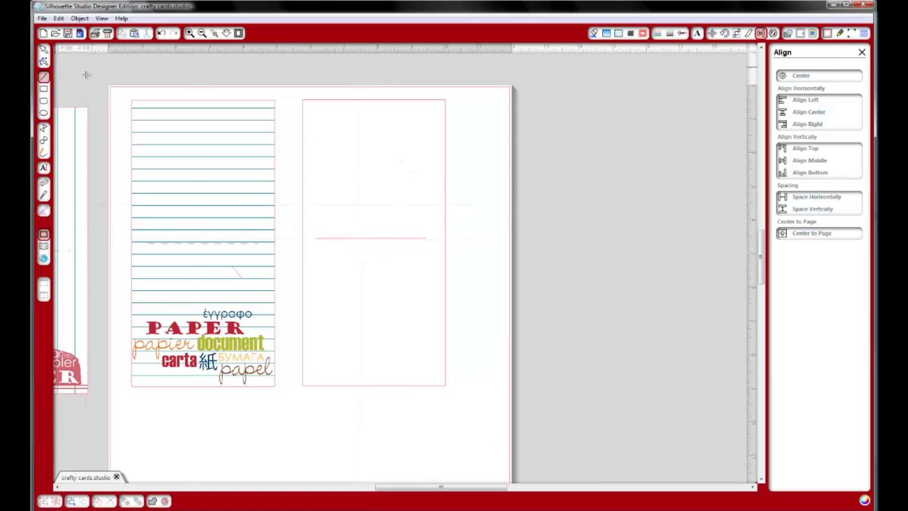
{"action": "left_click", "coordinate": [198, 76]}
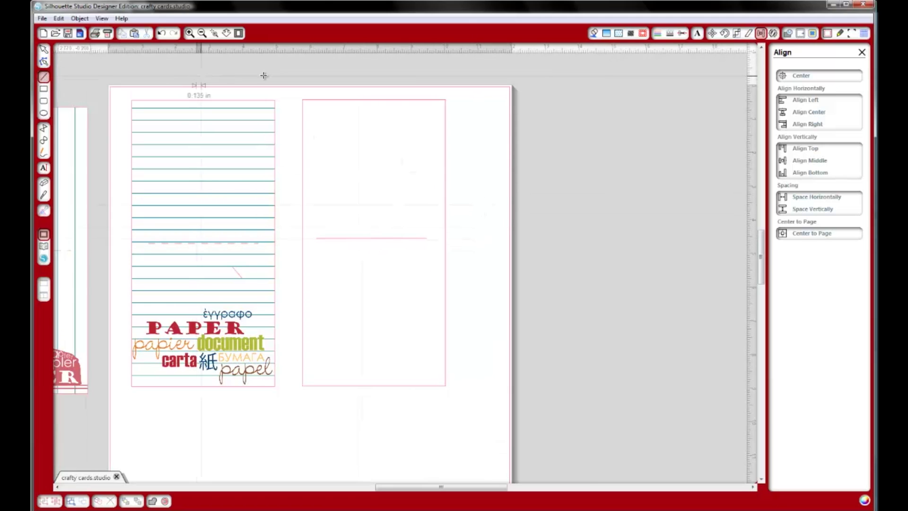
{"action": "left_click", "coordinate": [287, 85]}
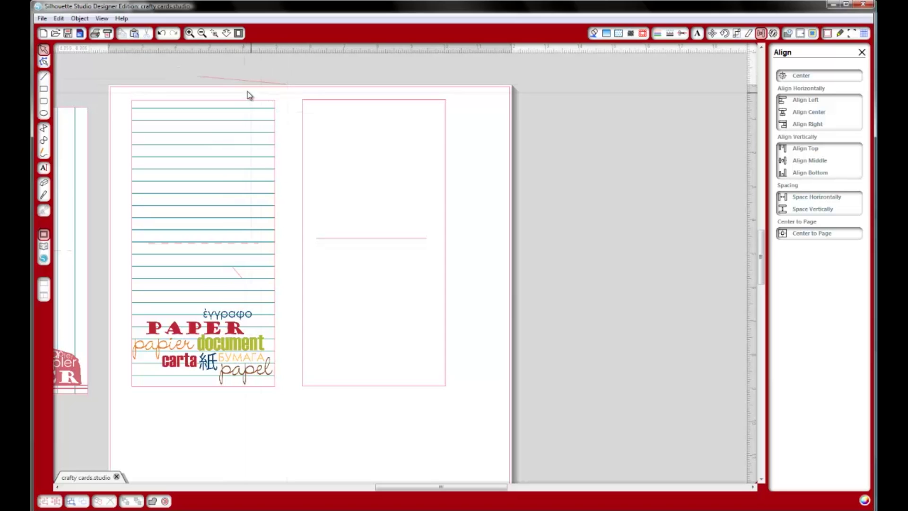
{"action": "left_click", "coordinate": [238, 83]}
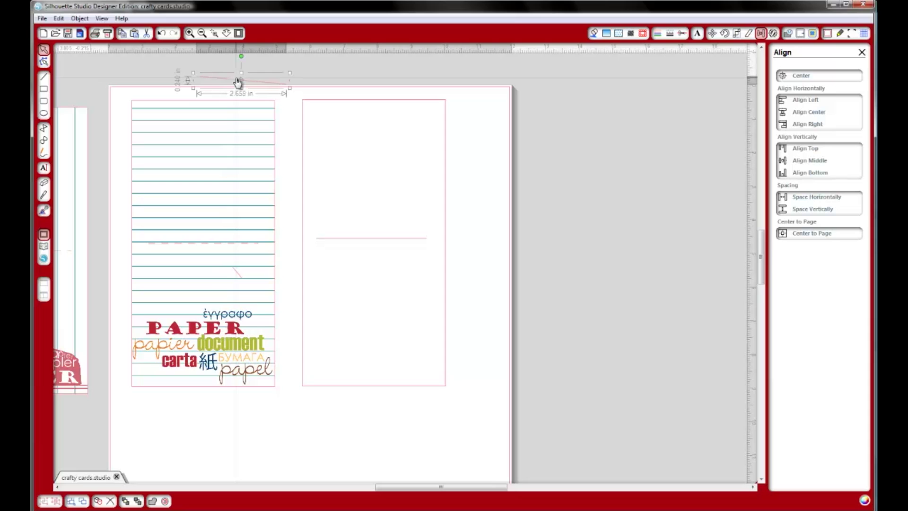
{"action": "key", "text": "Delete"}
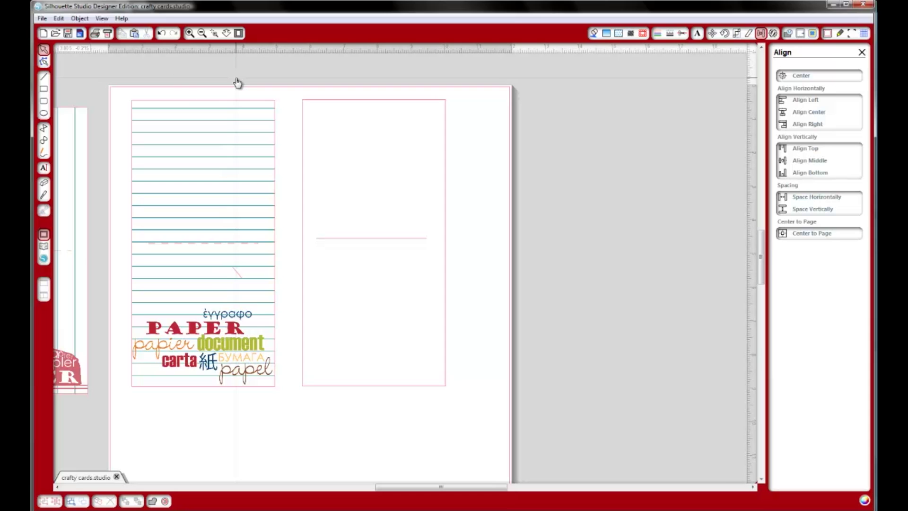
- Change the blank card's horizontal fold line to the widely spaced long-dash line style
{"action": "left_click", "coordinate": [409, 239]}
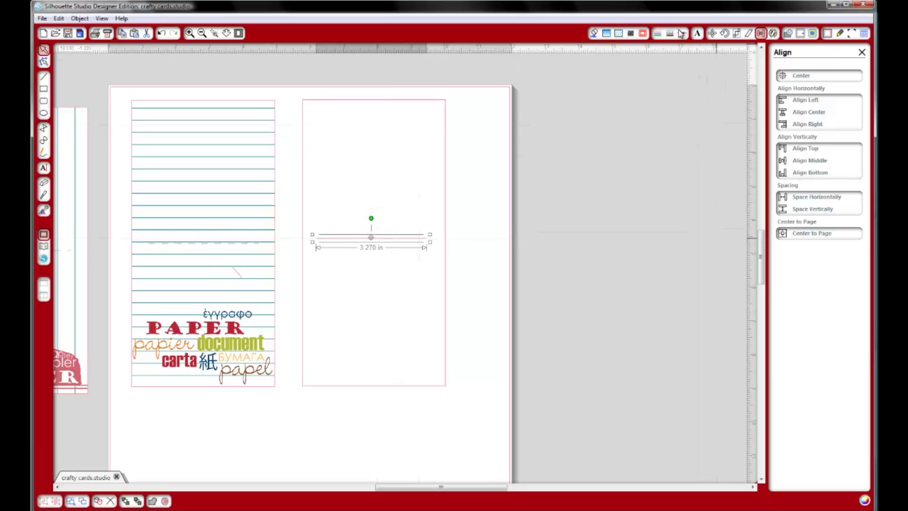
{"action": "left_click", "coordinate": [670, 33]}
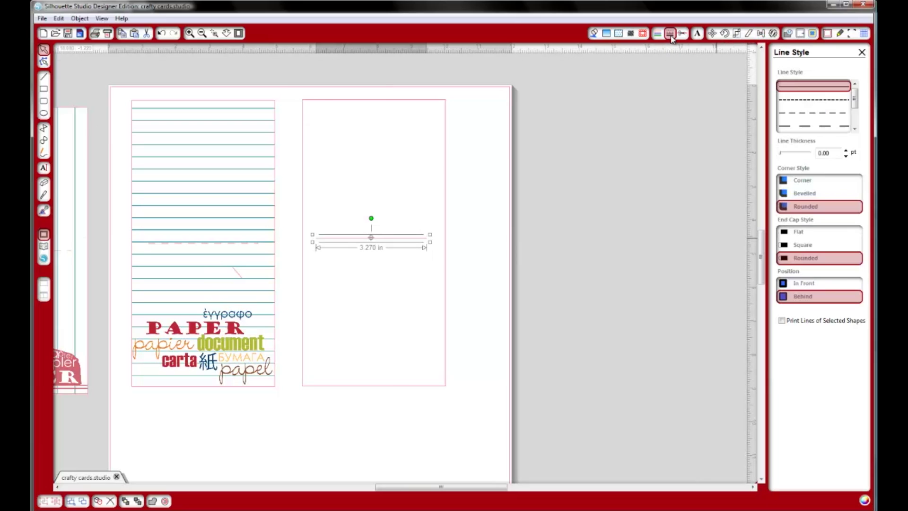
{"action": "left_click", "coordinate": [808, 100]}
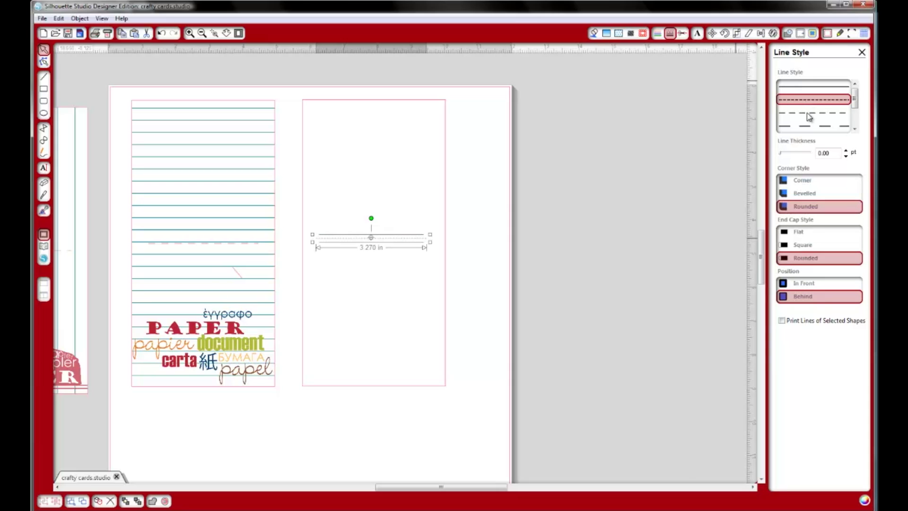
{"action": "left_click", "coordinate": [809, 113]}
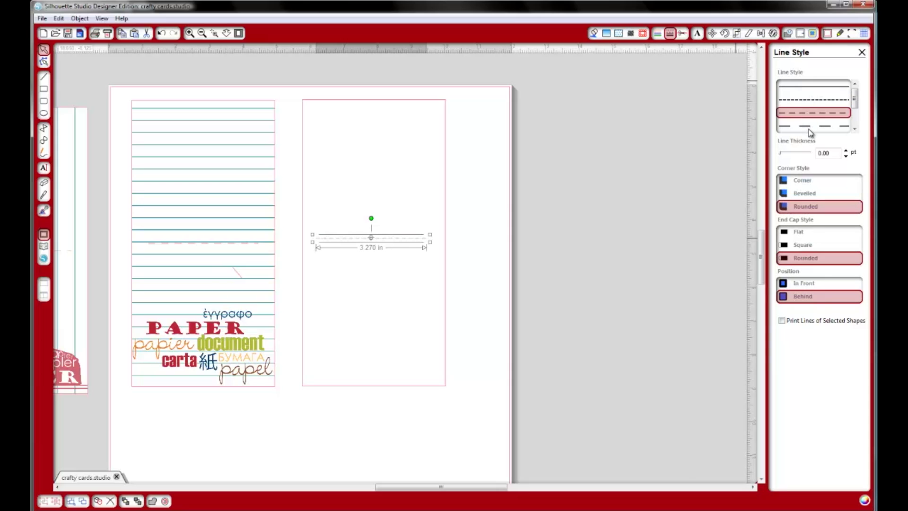
{"action": "left_click", "coordinate": [812, 126]}
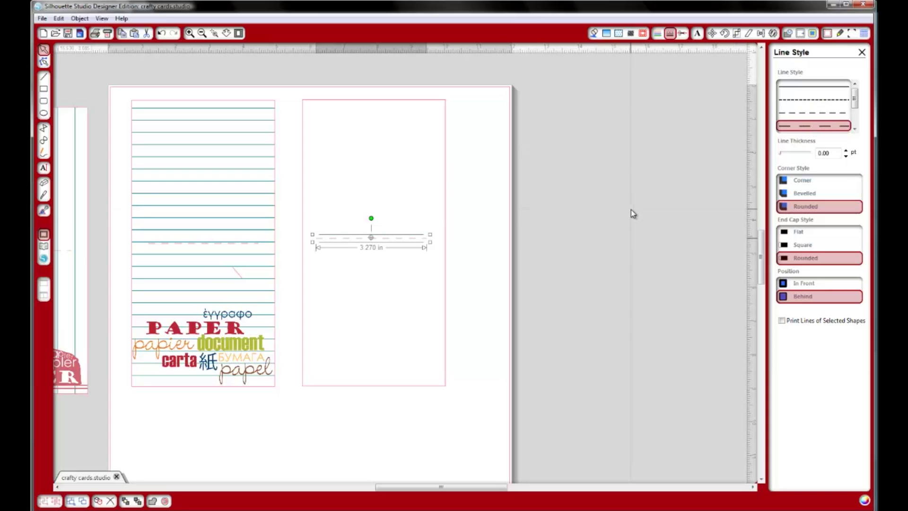
{"action": "left_click", "coordinate": [486, 182]}
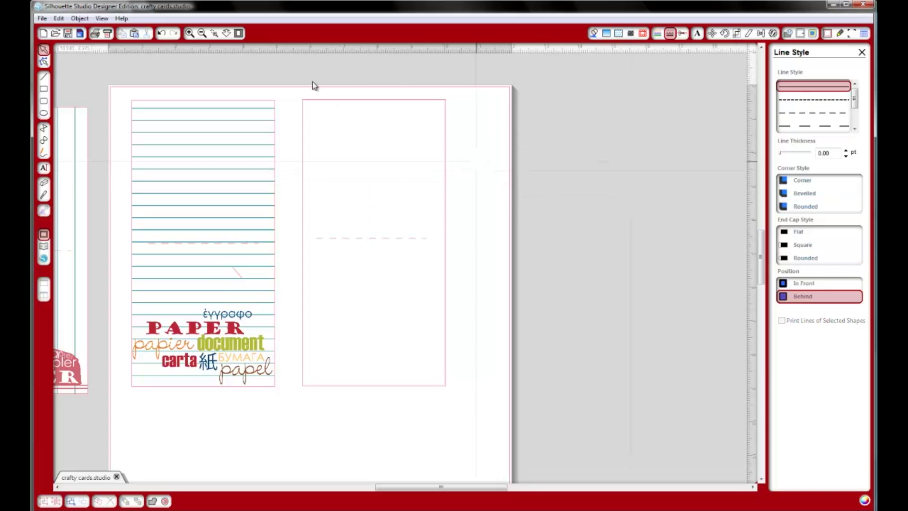
- Select the blank card rectangle together with its dashed fold line and align them to a common center
{"action": "left_click_drag", "start_coordinate": [286, 89], "coordinate": [478, 407]}
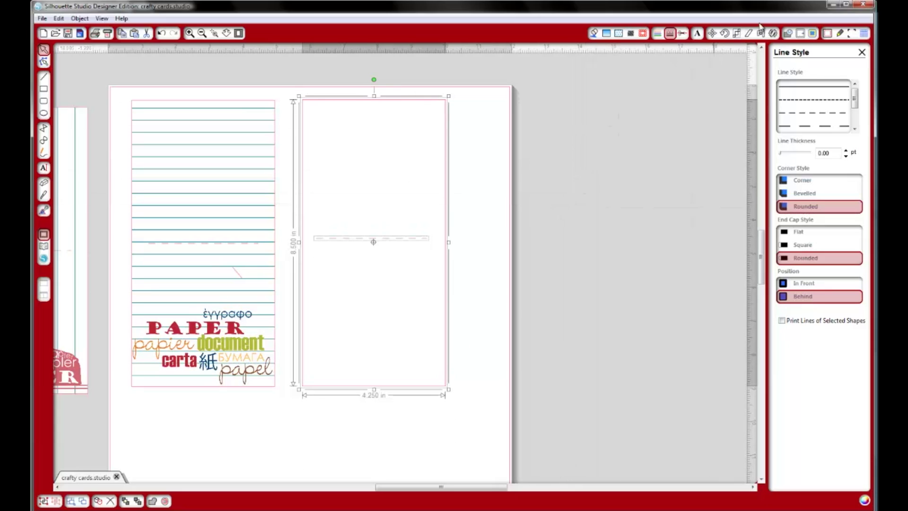
{"action": "left_click", "coordinate": [737, 35]}
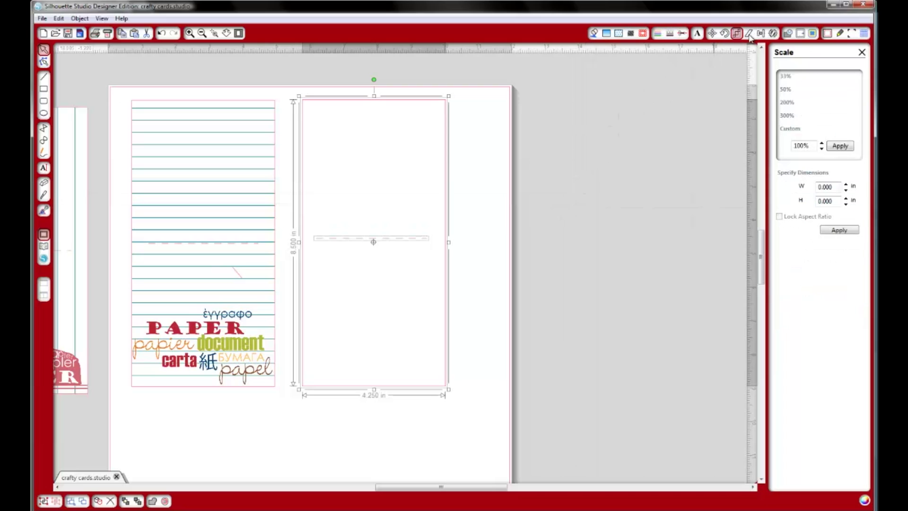
{"action": "left_click", "coordinate": [751, 34]}
{"action": "left_click", "coordinate": [761, 34]}
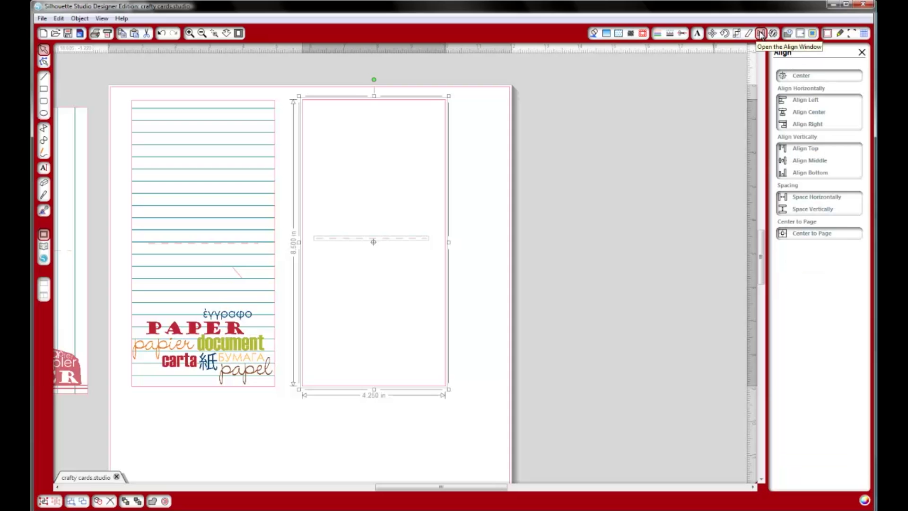
{"action": "left_click", "coordinate": [799, 80]}
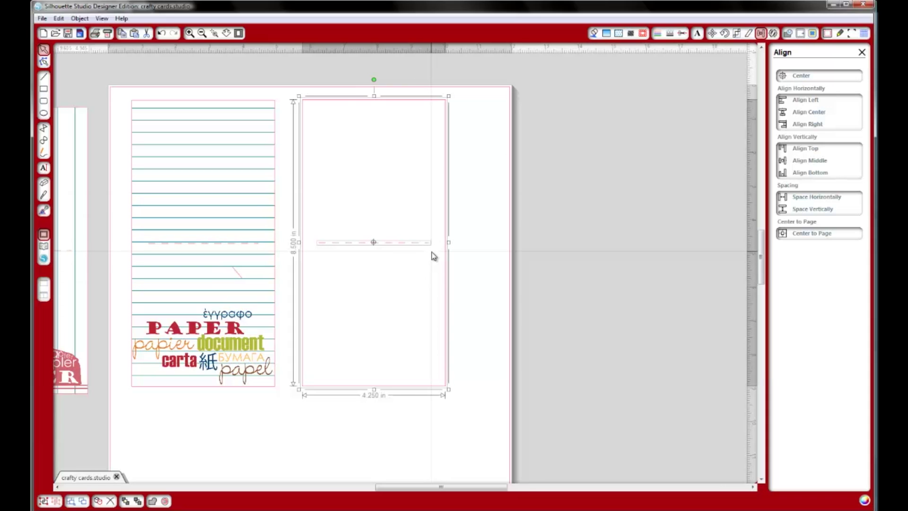
{"action": "left_click", "coordinate": [491, 247]}
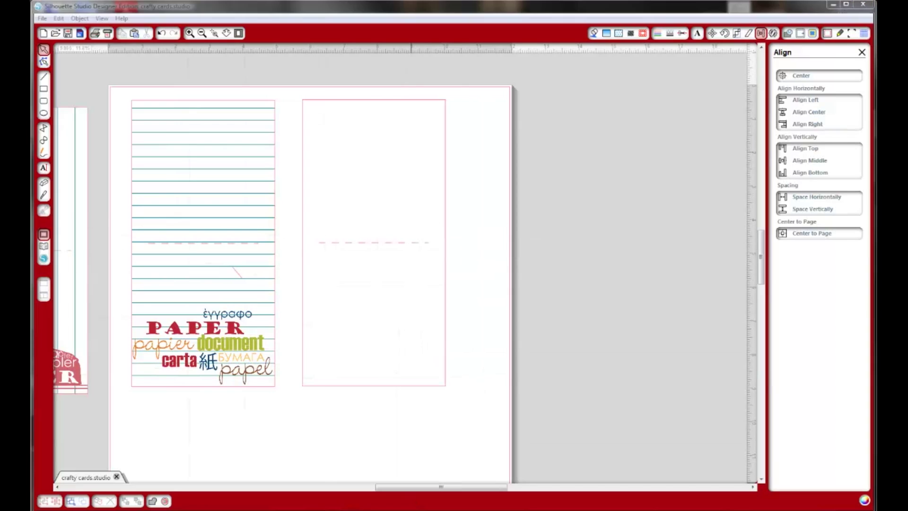
- Fill the blank card rectangle with the image mod_14.png from the Modern Desk Caddy folder in the file explorer
{"action": "left_click", "coordinate": [327, 469]}
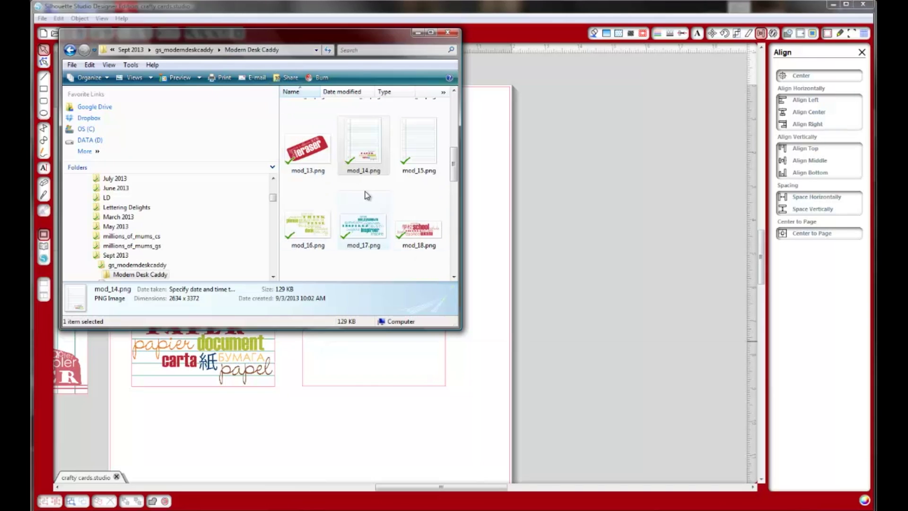
{"action": "left_click_drag", "start_coordinate": [370, 151], "coordinate": [370, 361]}
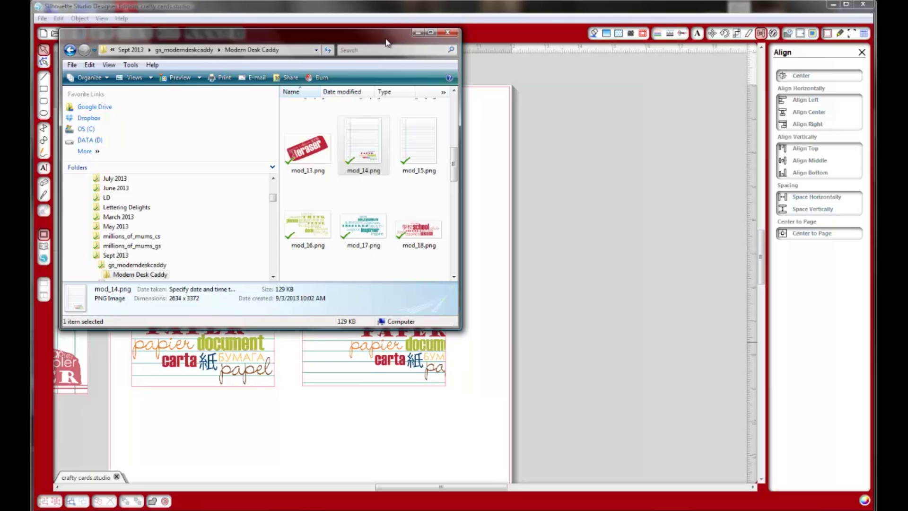
{"action": "left_click", "coordinate": [419, 33]}
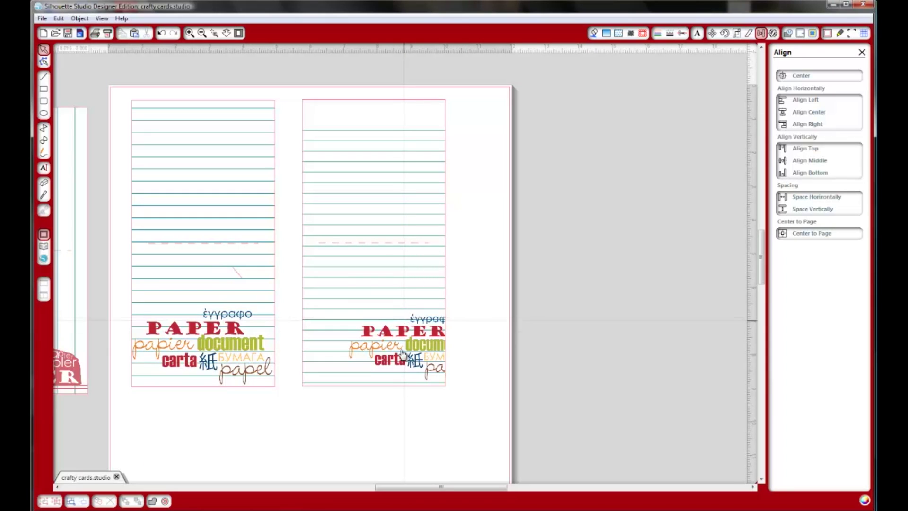
- Scale the new card's fill pattern to 95% in the advanced fill options
{"action": "left_click", "coordinate": [379, 299]}
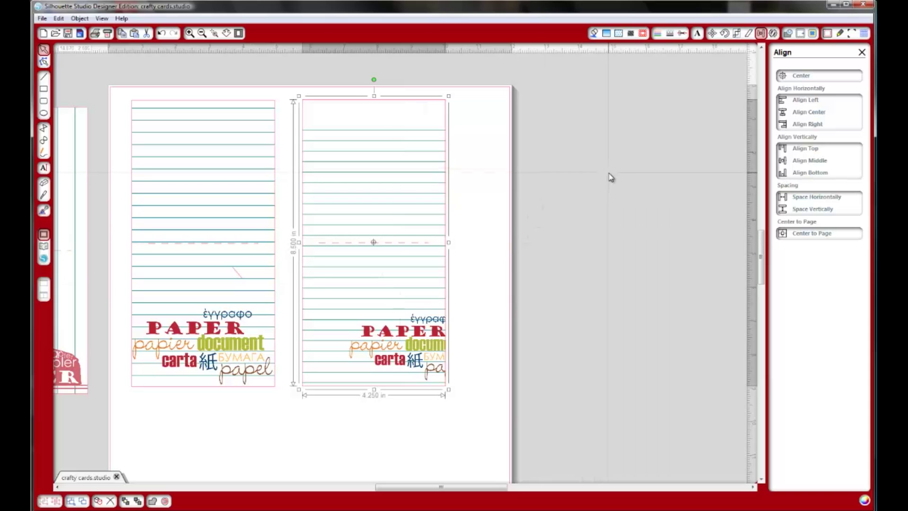
{"action": "left_click", "coordinate": [619, 36]}
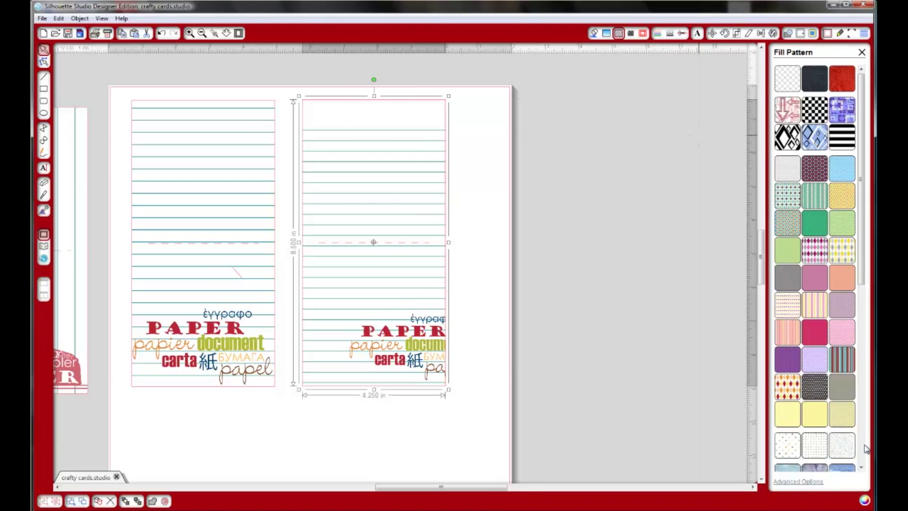
{"action": "left_click", "coordinate": [797, 483]}
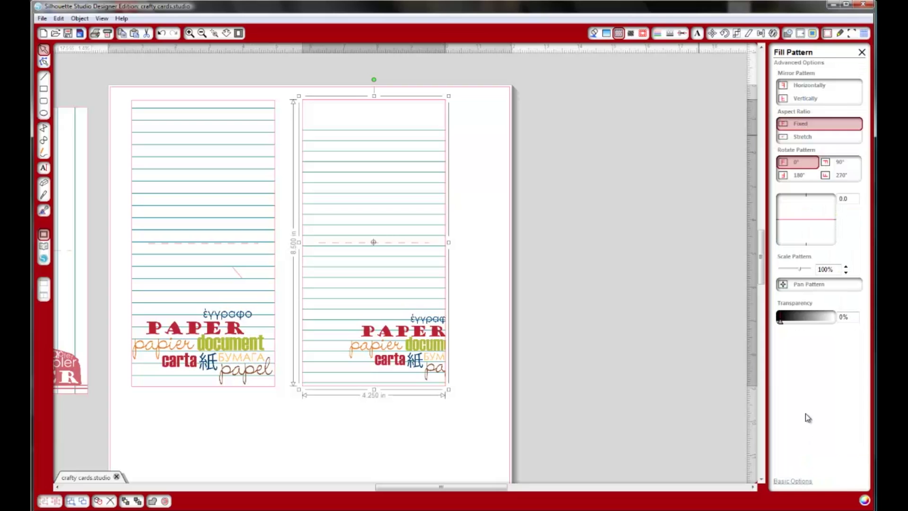
{"action": "mouse_move", "coordinate": [800, 268]}
{"action": "left_mouse_down"}
{"action": "mouse_move", "coordinate": [809, 267]}
{"action": "mouse_move", "coordinate": [779, 277]}
{"action": "mouse_move", "coordinate": [801, 268]}
{"action": "left_mouse_up"}
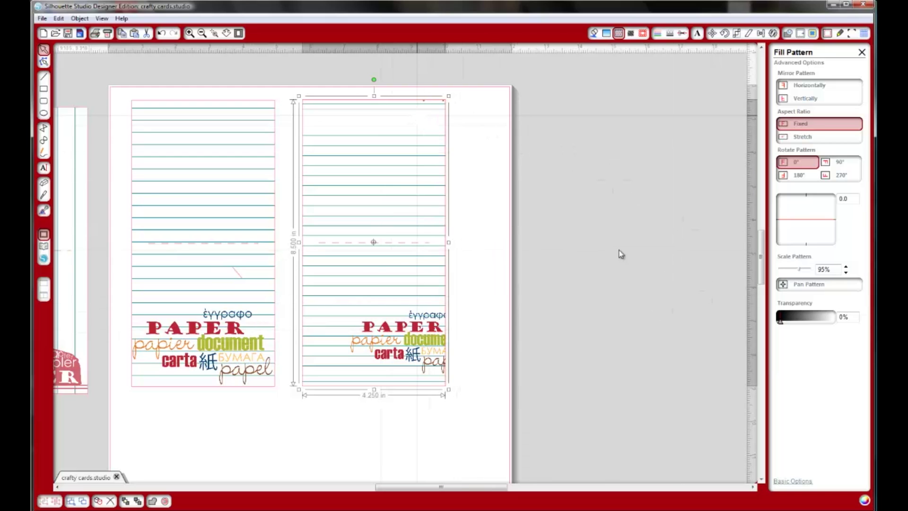
- Set the new card's fill pattern scale to 100% and pan the pattern up and to the left to fit the wording inside the card
{"action": "scroll", "coordinate": [803, 272], "scroll_direction": "up", "scroll_amount": 3}
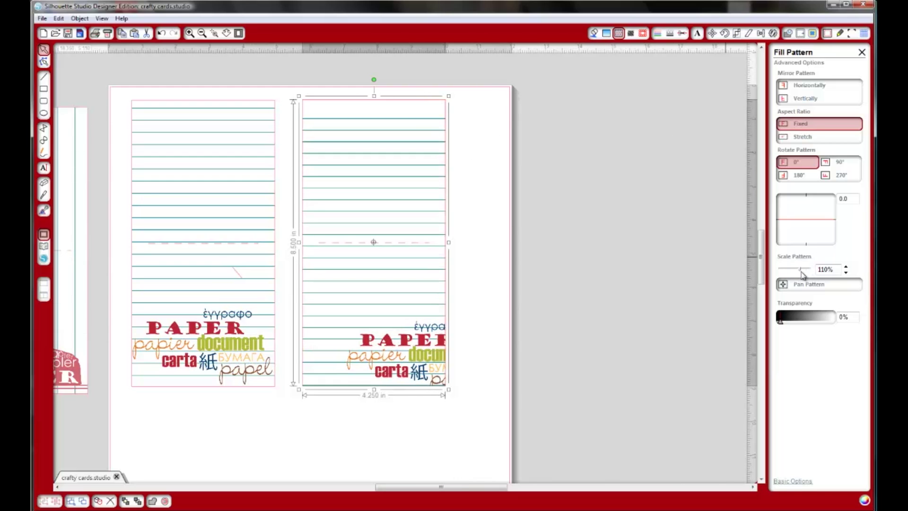
{"action": "double_click", "coordinate": [834, 271]}
{"action": "type", "text": "100"}
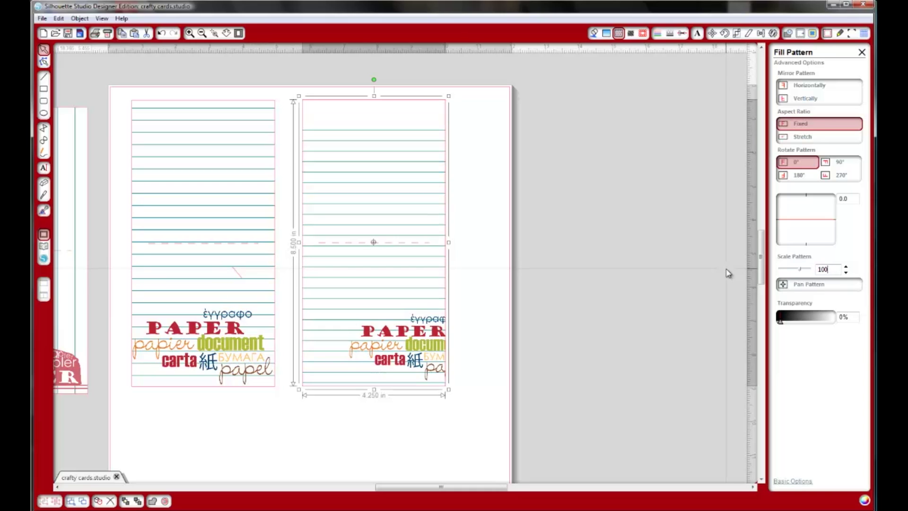
{"action": "left_click", "coordinate": [812, 287]}
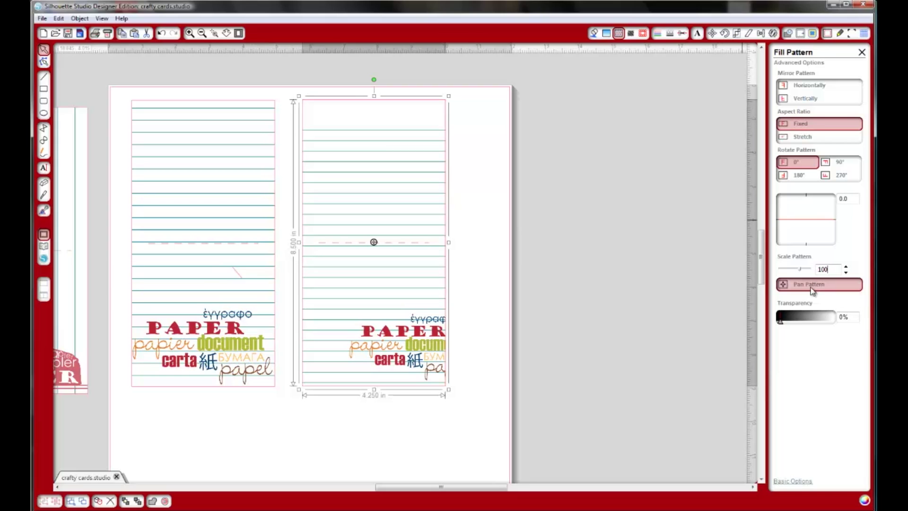
{"action": "left_click_drag", "start_coordinate": [373, 243], "coordinate": [353, 232]}
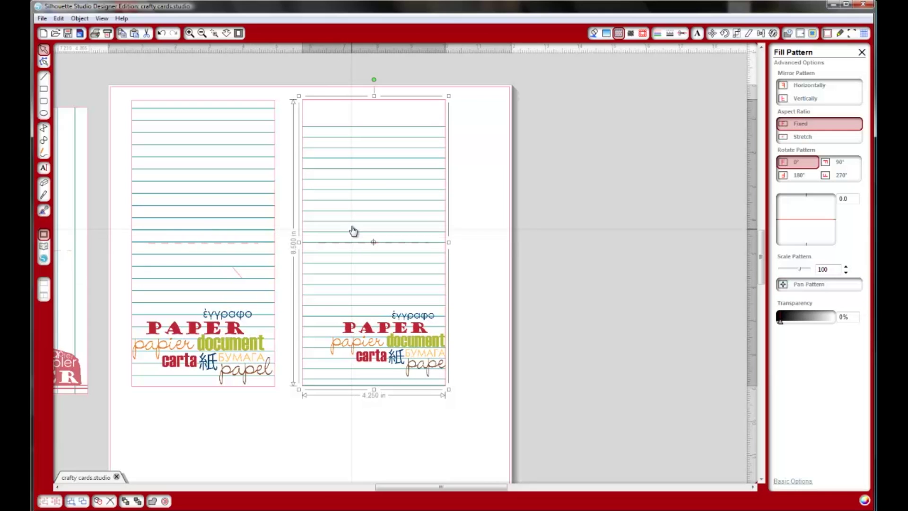
{"action": "left_click", "coordinate": [836, 285]}
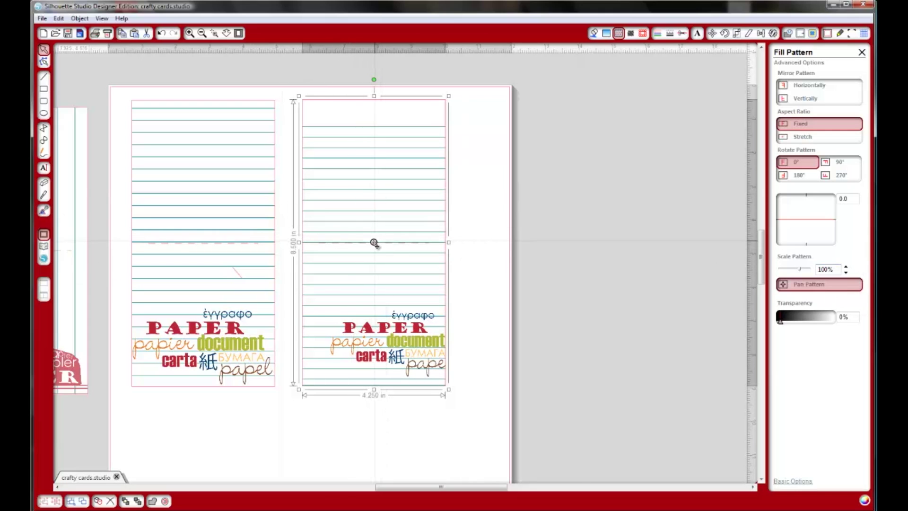
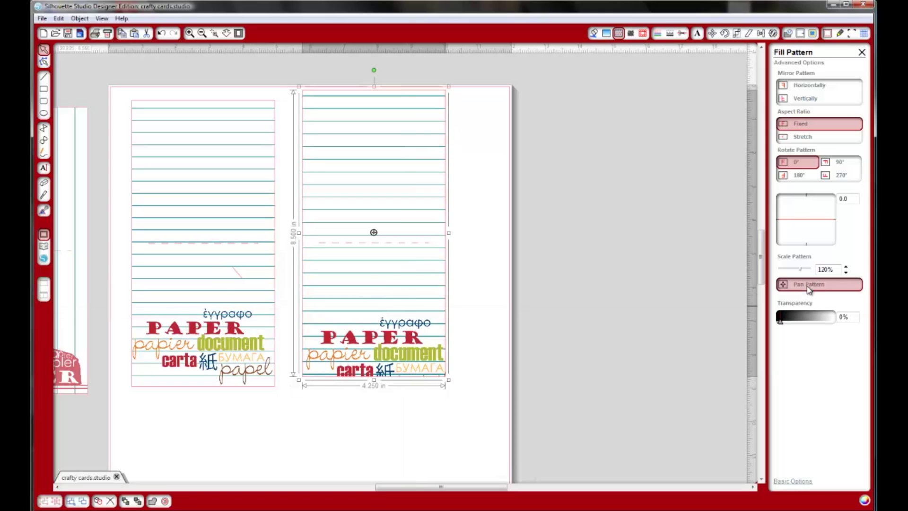
{"action": "left_click_drag", "start_coordinate": [375, 231], "coordinate": [371, 216]}
- Scale the card's fill pattern to 110% and pan it slightly down to place the wording near the card's lower edge
{"action": "key", "text": "ctrl+a"}
{"action": "type", "text": "1110"}
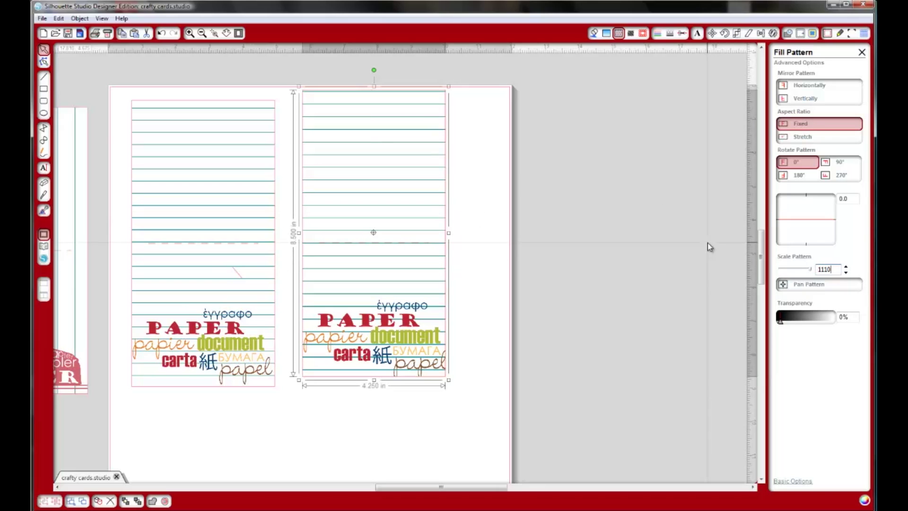
{"action": "key", "text": "BackSpace"}
{"action": "key", "text": "BackSpace"}
{"action": "key", "text": "BackSpace"}
{"action": "type", "text": "10"}
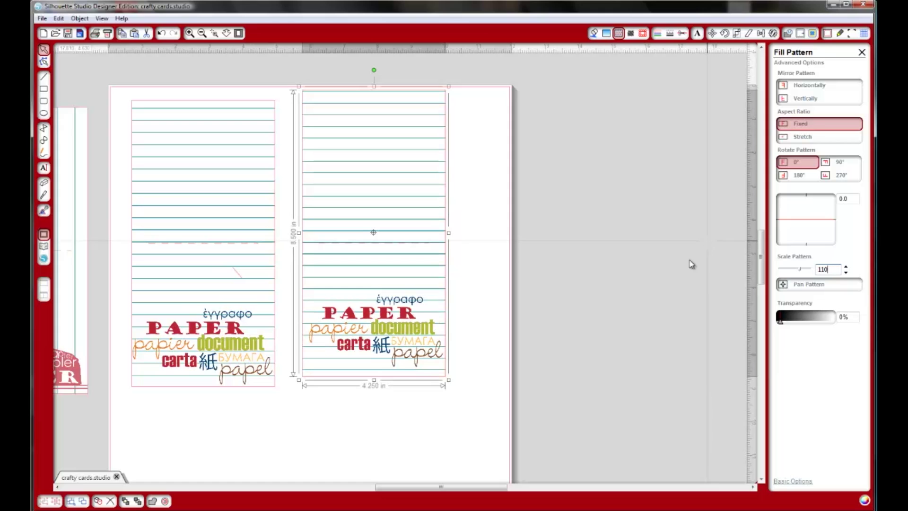
{"action": "left_click", "coordinate": [846, 289]}
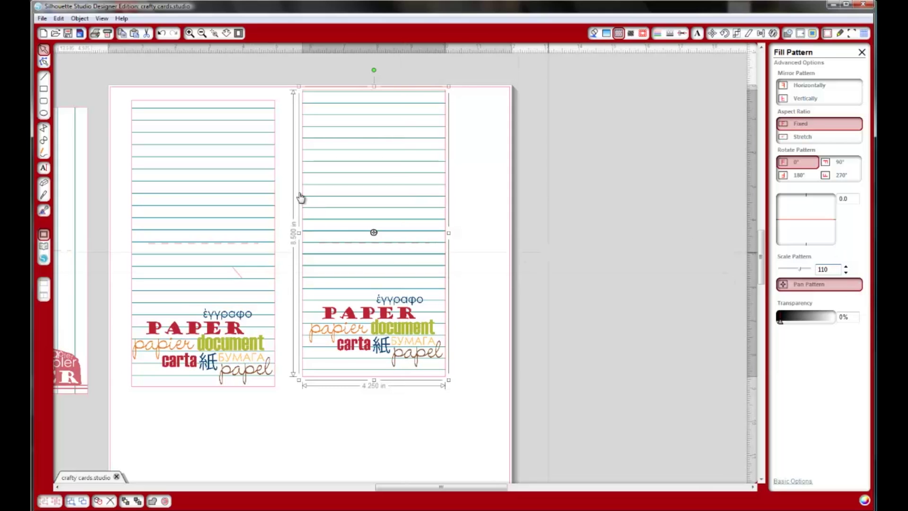
{"action": "left_click_drag", "start_coordinate": [375, 234], "coordinate": [376, 244]}
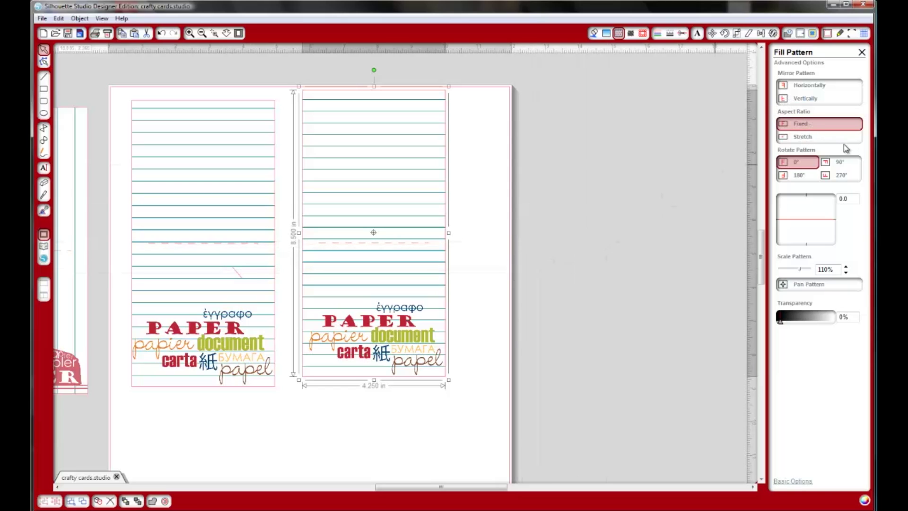
- Try the 90° and 270° rotations on the card's fill pattern and return it to 0°
{"action": "left_click", "coordinate": [838, 164]}
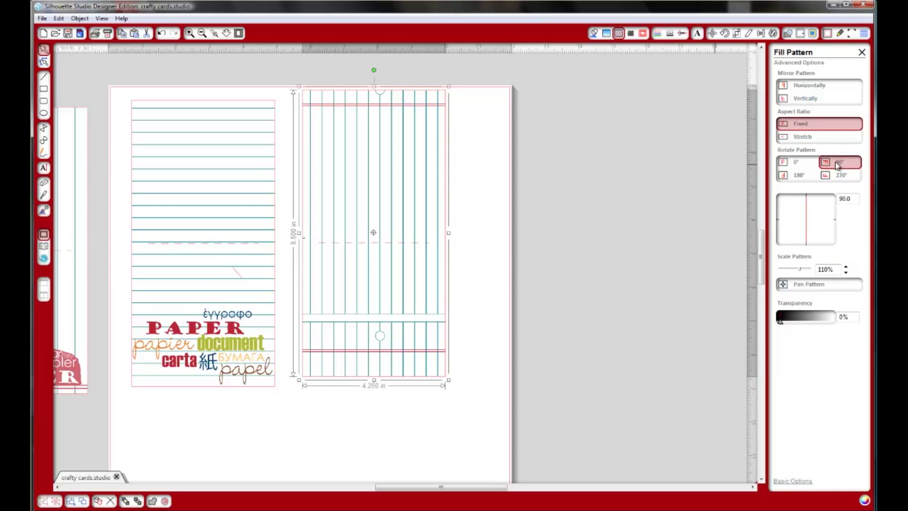
{"action": "left_click", "coordinate": [841, 178]}
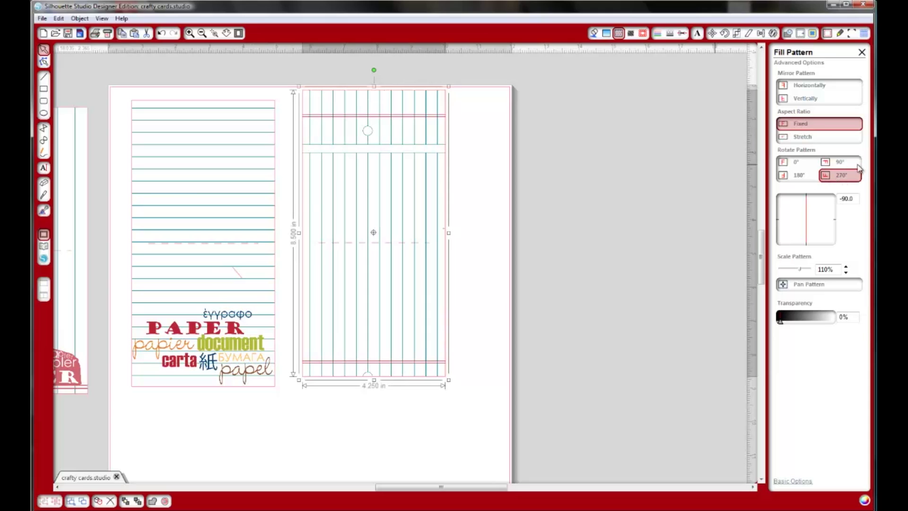
{"action": "left_click", "coordinate": [793, 164]}
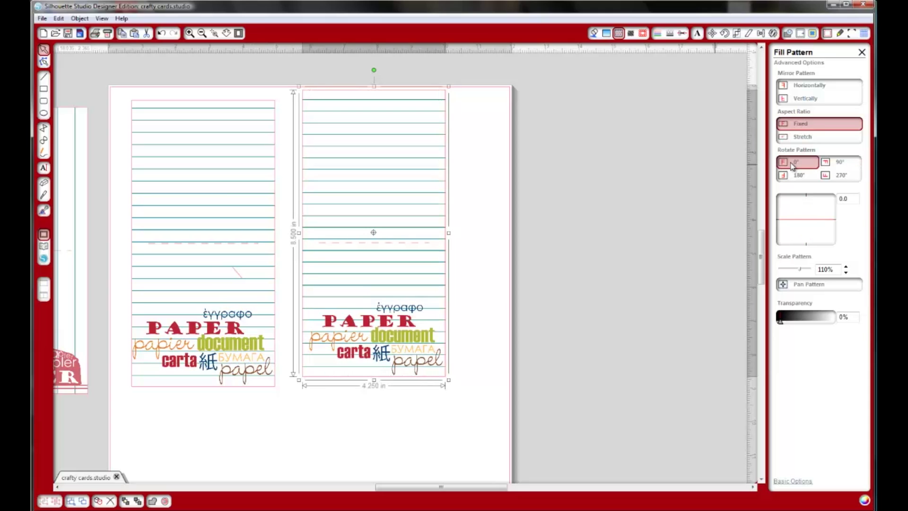
- Try the Stretch aspect ratio and vertical mirroring on the fill pattern, restoring the Fixed ratio and undoing the mirroring
{"action": "left_click", "coordinate": [806, 137]}
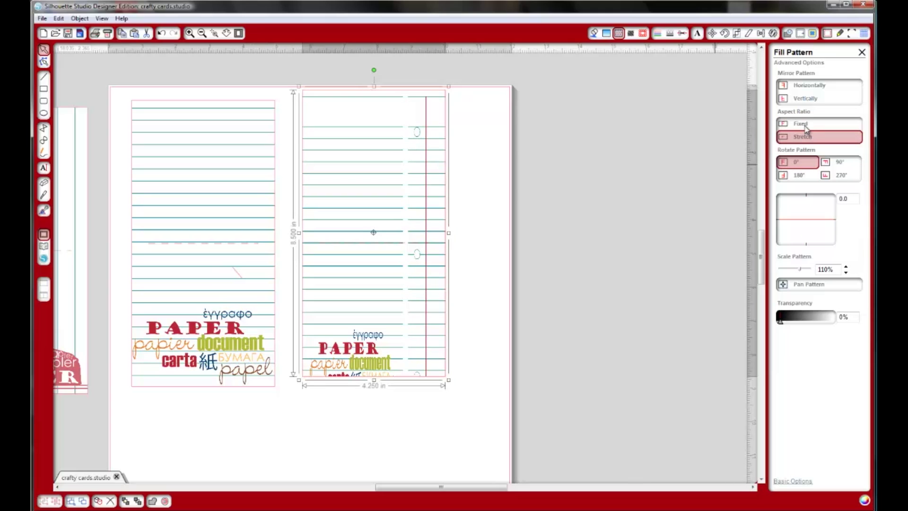
{"action": "left_click", "coordinate": [806, 125]}
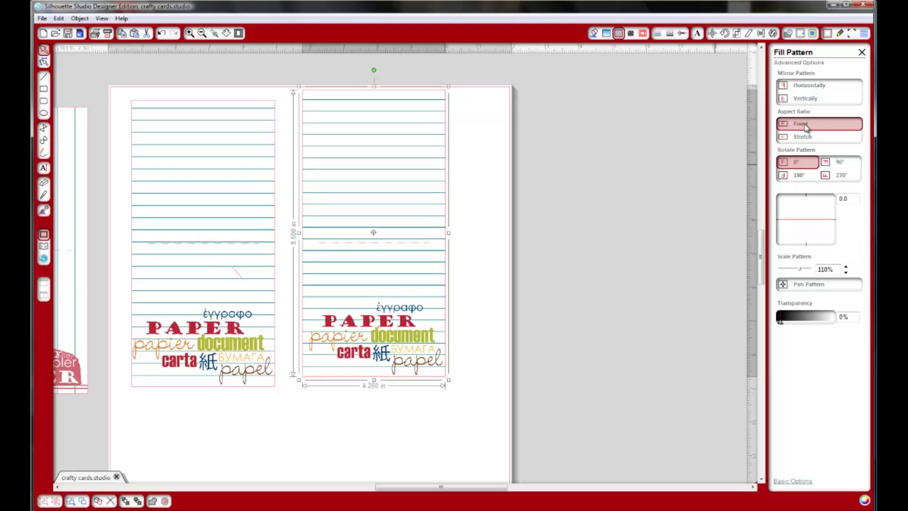
{"action": "left_click", "coordinate": [805, 99]}
{"action": "left_click", "coordinate": [807, 99]}
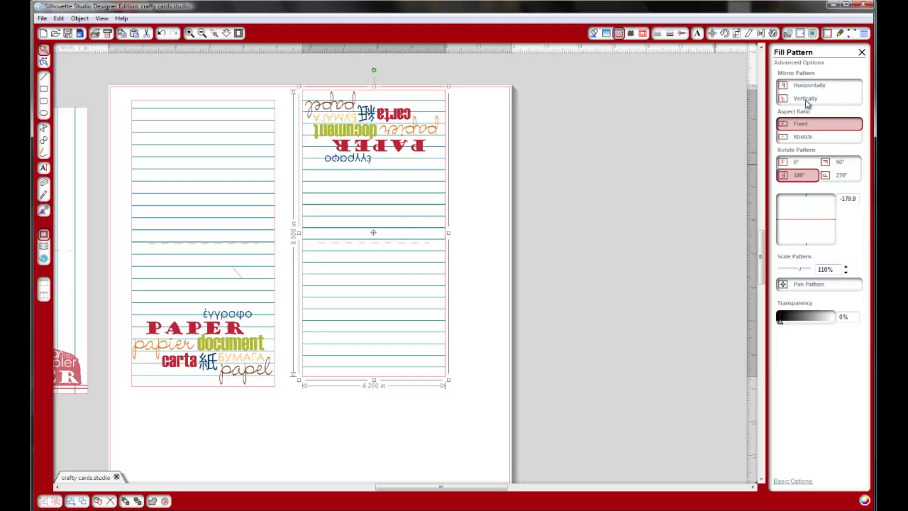
{"action": "left_click", "coordinate": [161, 34]}
{"action": "left_click", "coordinate": [162, 34]}
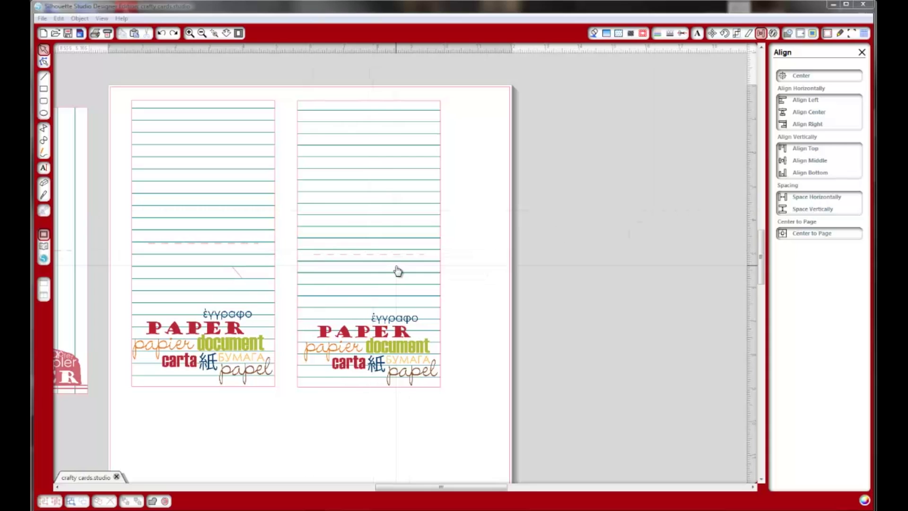
- Select the patterned card together with its dashed fold line and align them to a common center
{"action": "left_click_drag", "start_coordinate": [283, 93], "coordinate": [520, 416]}
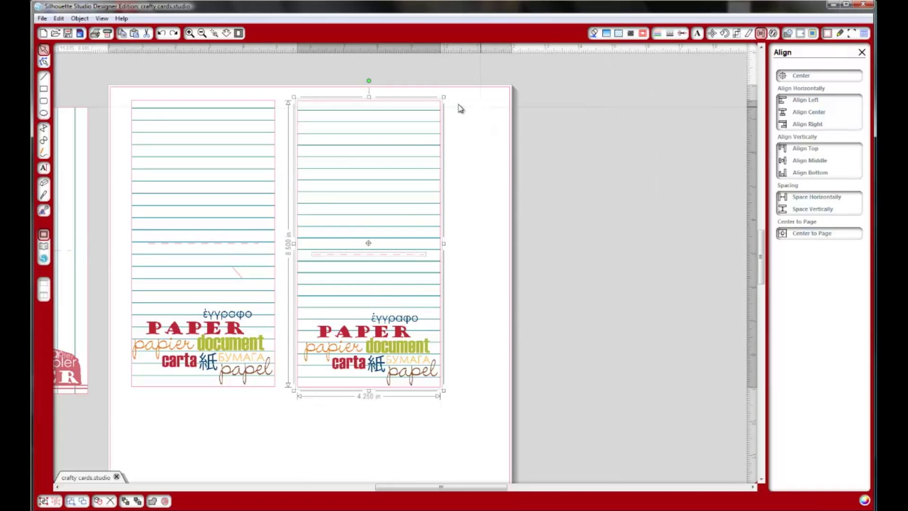
{"action": "left_click", "coordinate": [809, 77]}
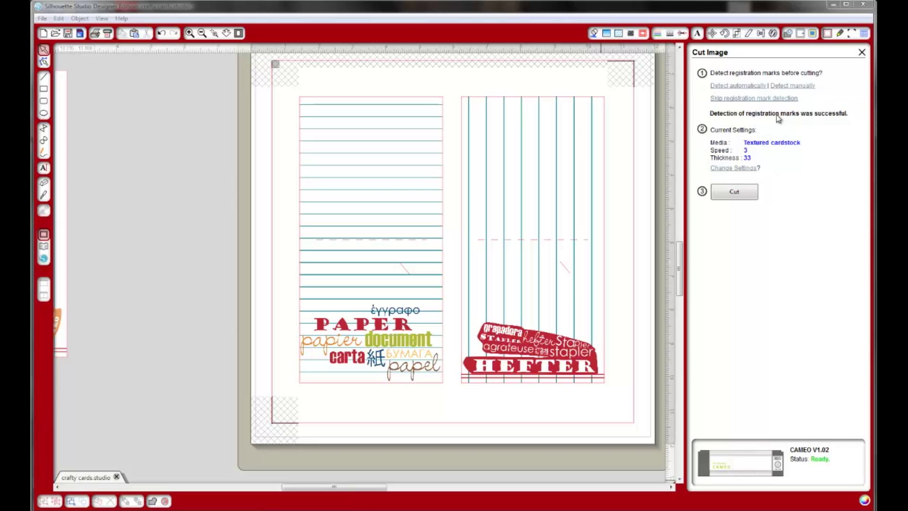
- Change the cut media to Coverstock (Heavy – 105lb to 122lb) and start cutting the two cards
{"action": "left_click", "coordinate": [740, 168]}
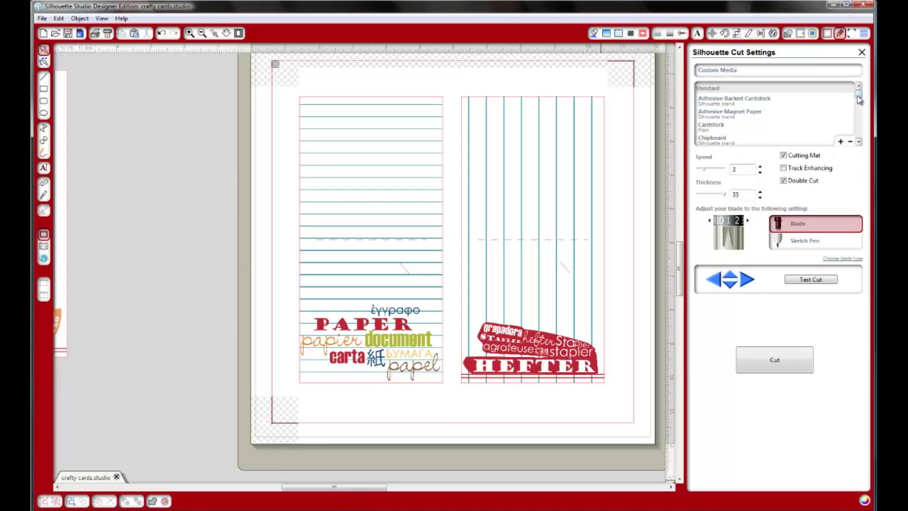
{"action": "left_click_drag", "start_coordinate": [859, 98], "coordinate": [859, 104]}
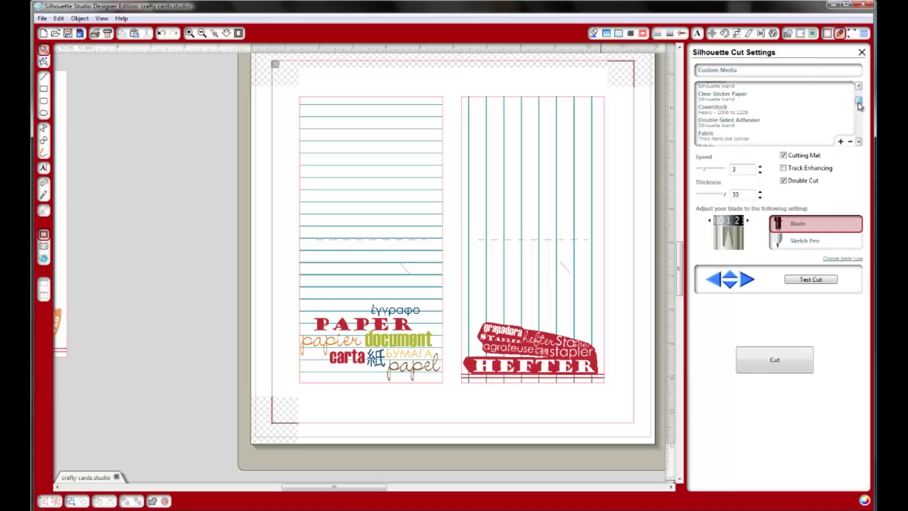
{"action": "left_click", "coordinate": [728, 114]}
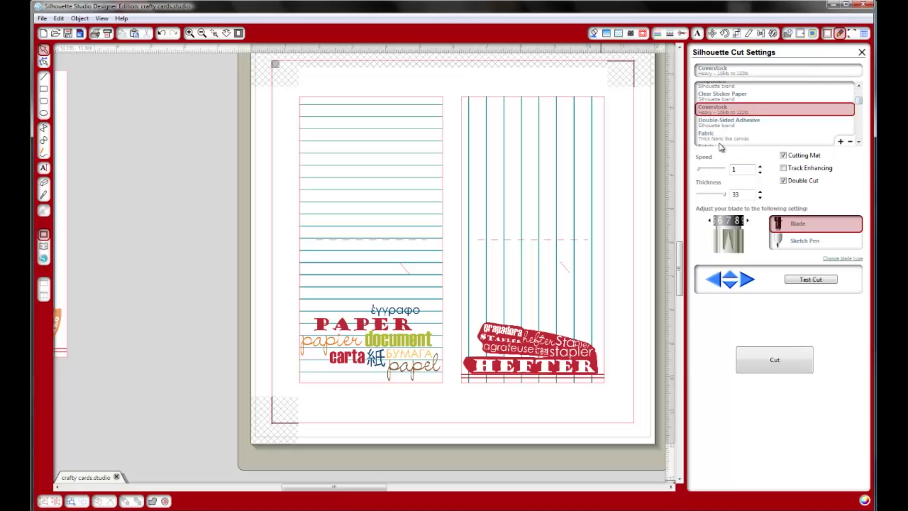
{"action": "left_click", "coordinate": [774, 368]}
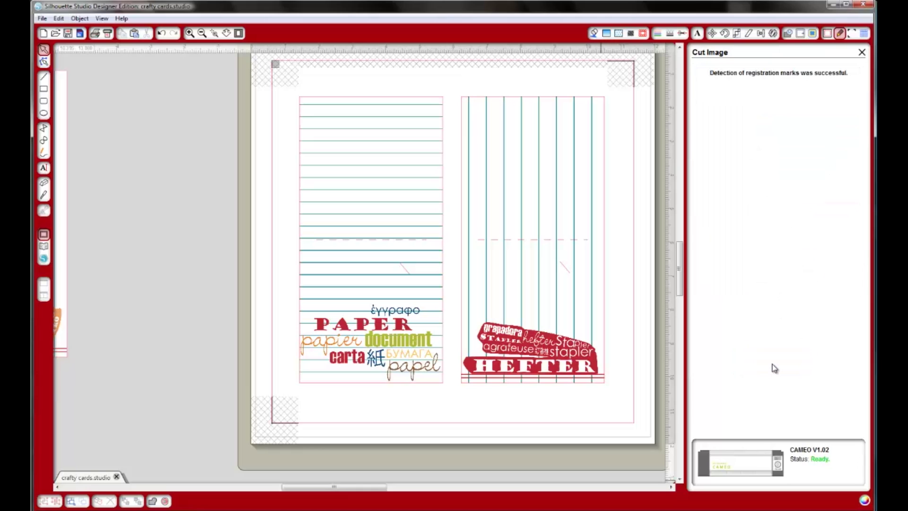